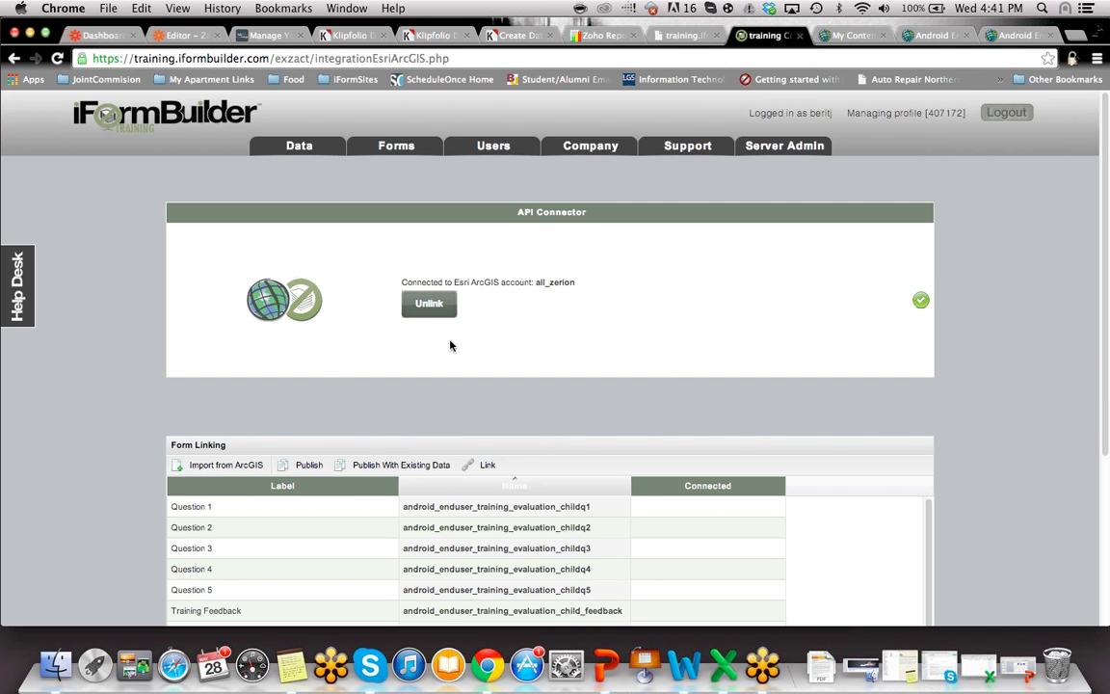
- Enlarge the Form Linking list so more rows fit and set it to 50 items per page
scroll(451, 343, "down", 3)
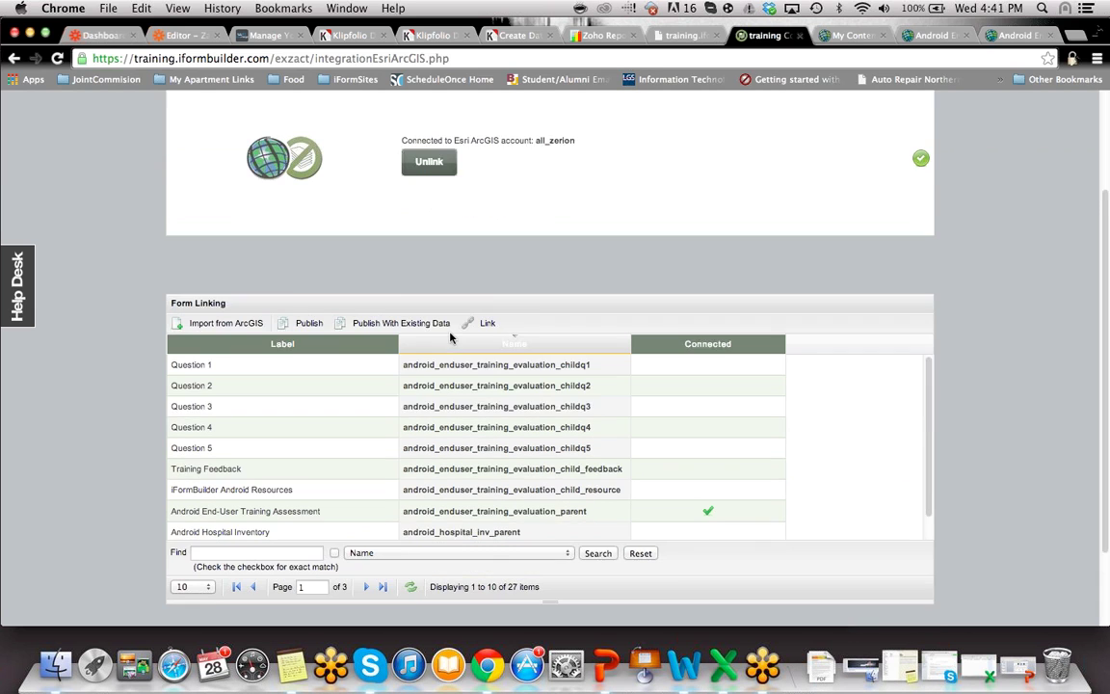
scroll(762, 492, "down", 1)
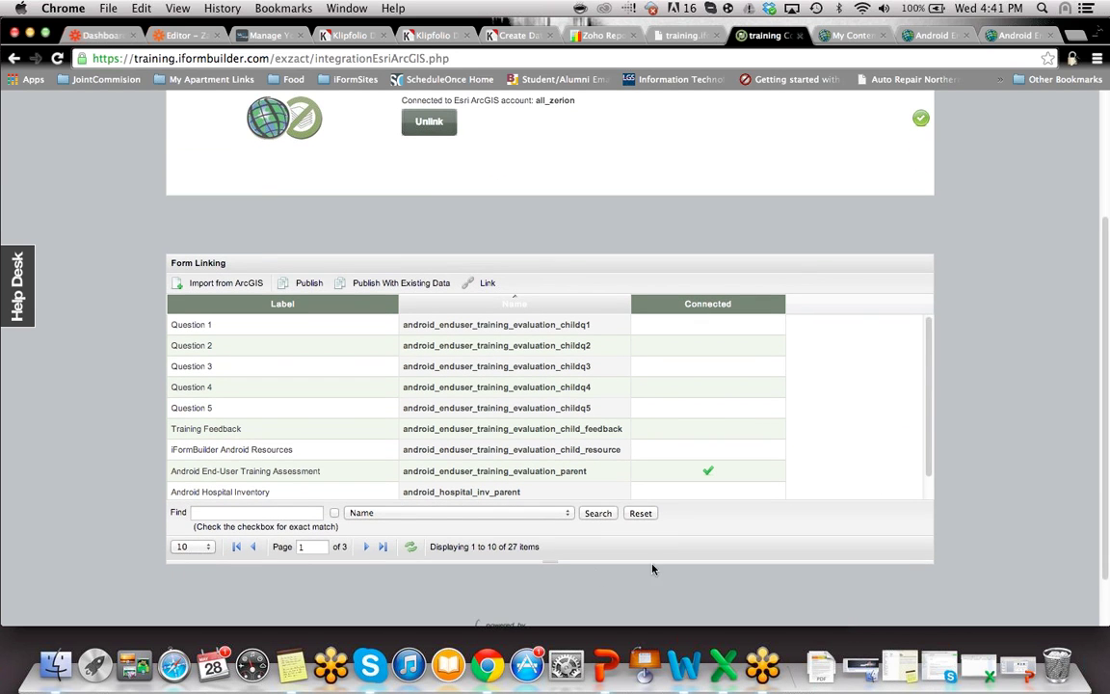
left_click_drag(554, 562, 547, 629)
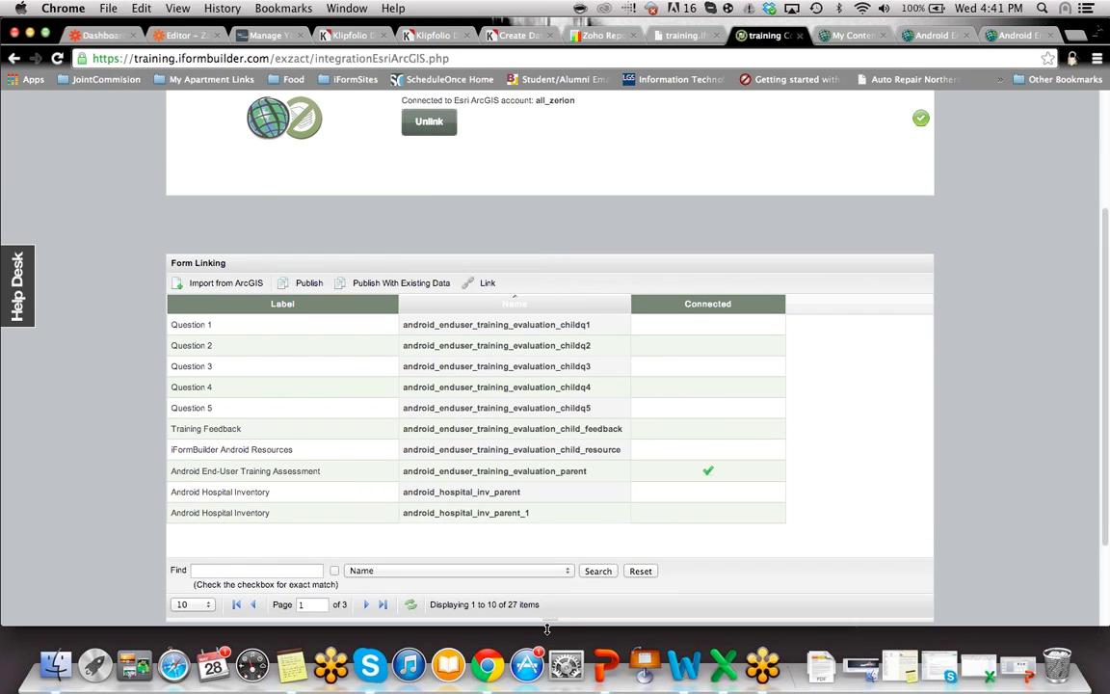
scroll(433, 597, "down", 1)
left_click(193, 599)
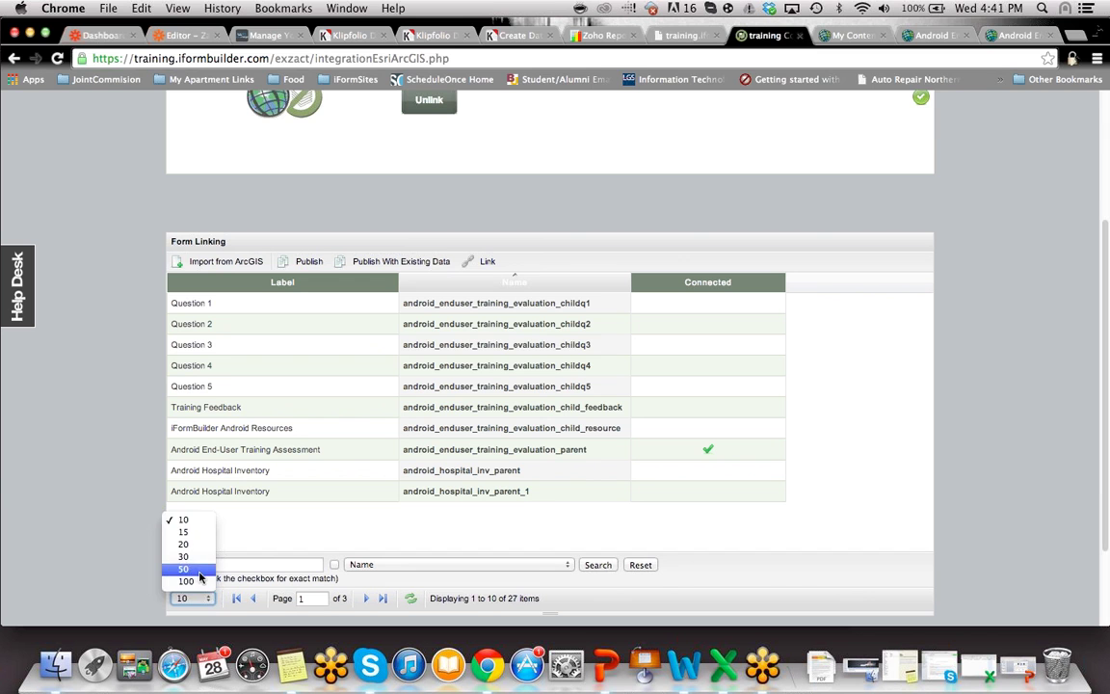
left_click(184, 570)
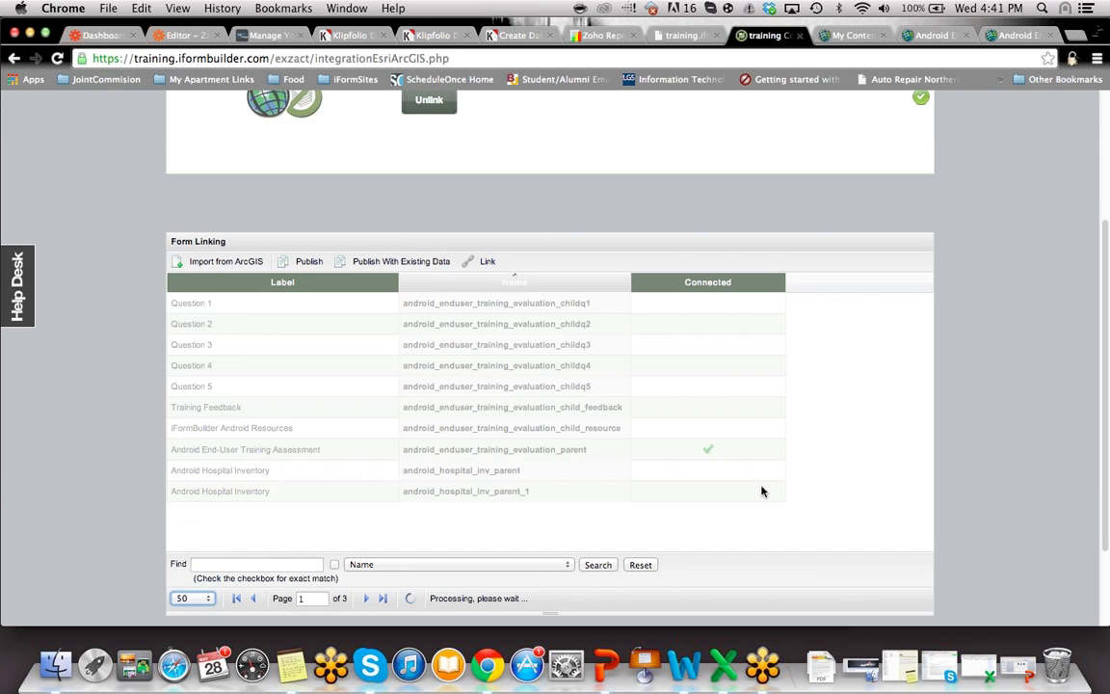
scroll(769, 453, "down", 3)
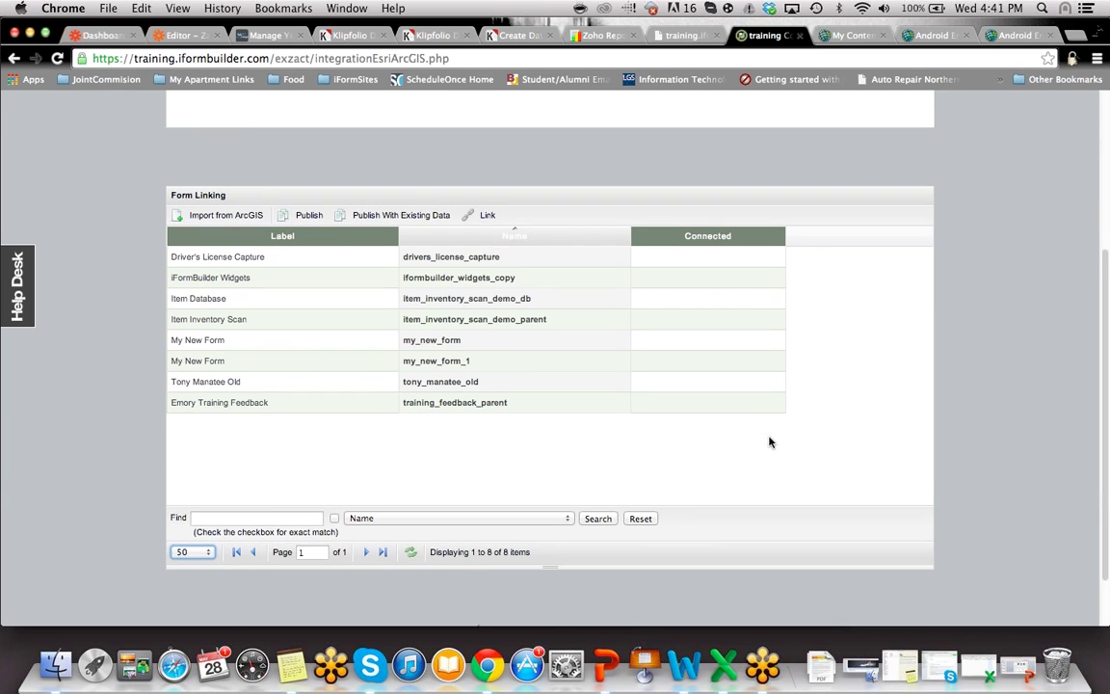
scroll(542, 583, "up", 5)
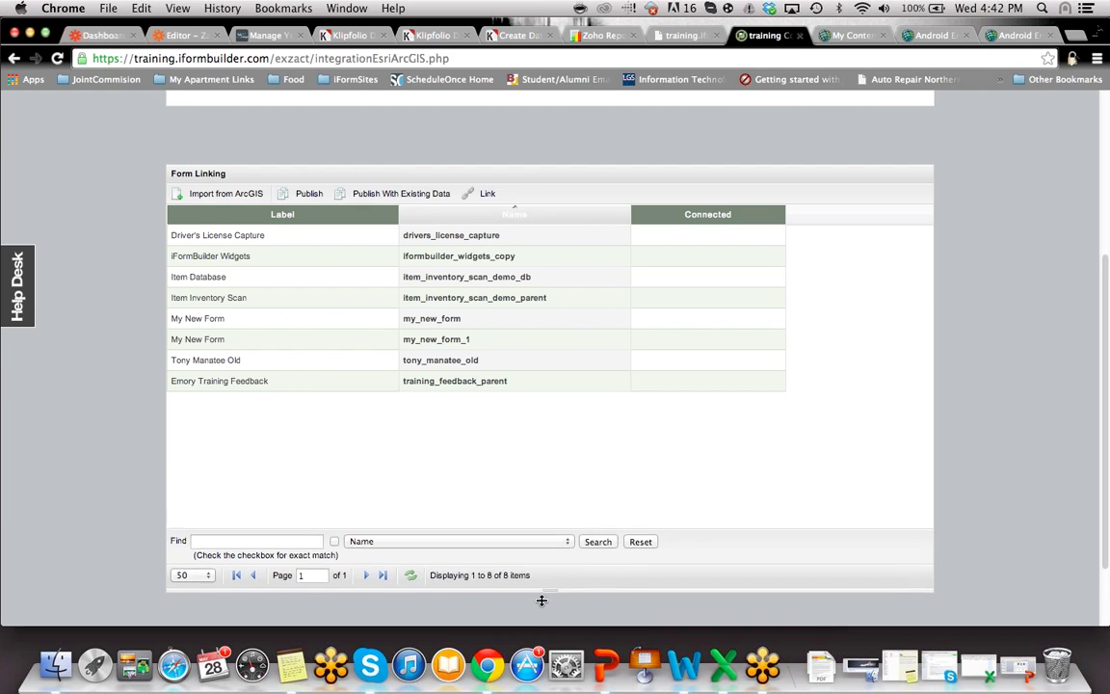
scroll(565, 521, "down", 6)
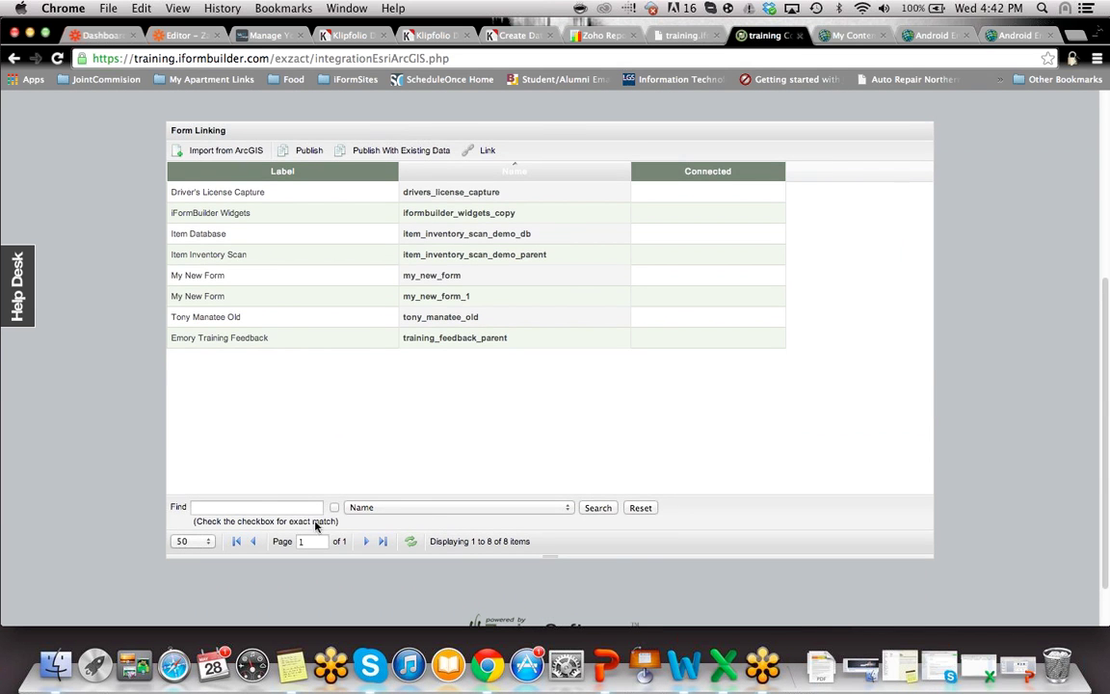
- Set the Form Linking list to 20 items per page and finally back to 10
left_click(250, 508)
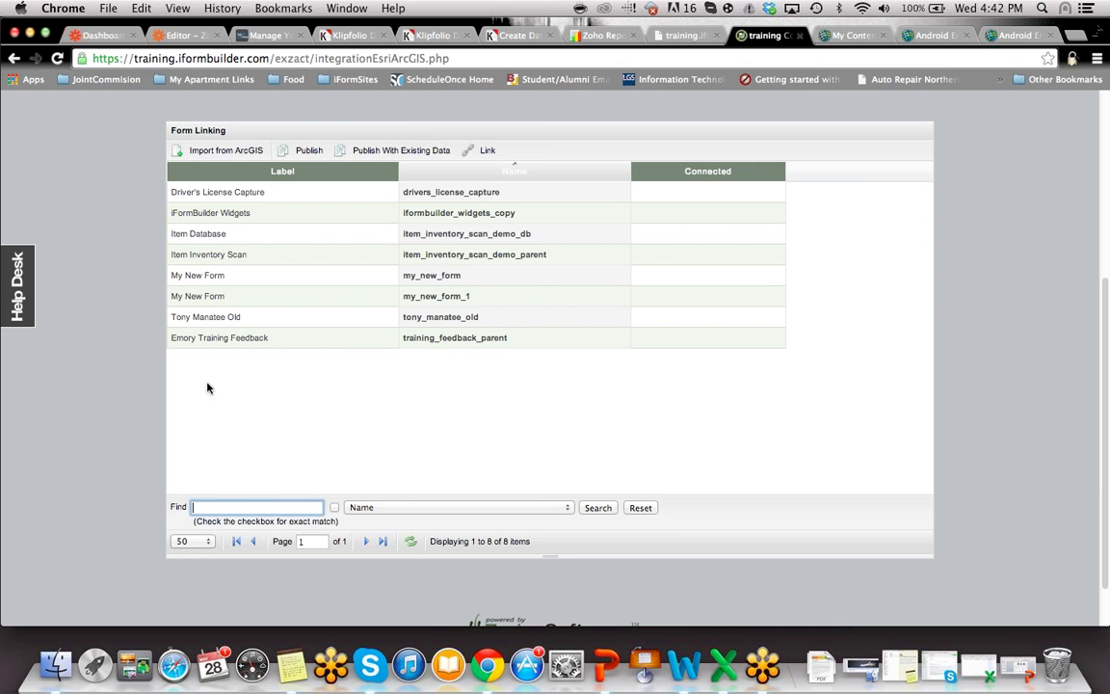
left_click(192, 540)
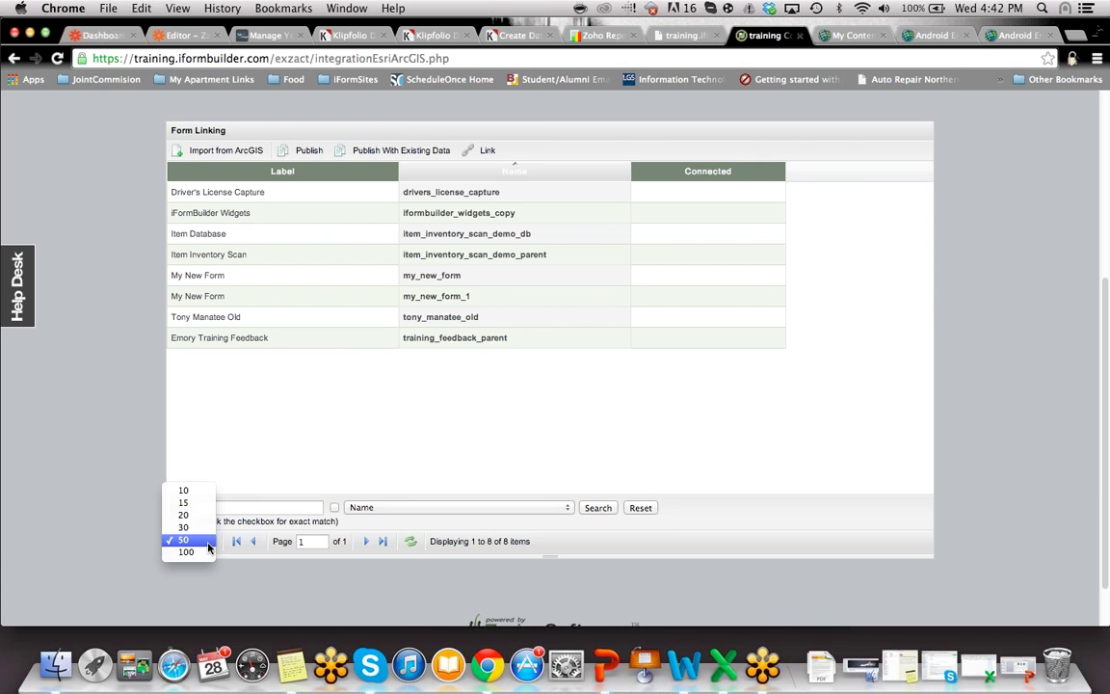
left_click(192, 516)
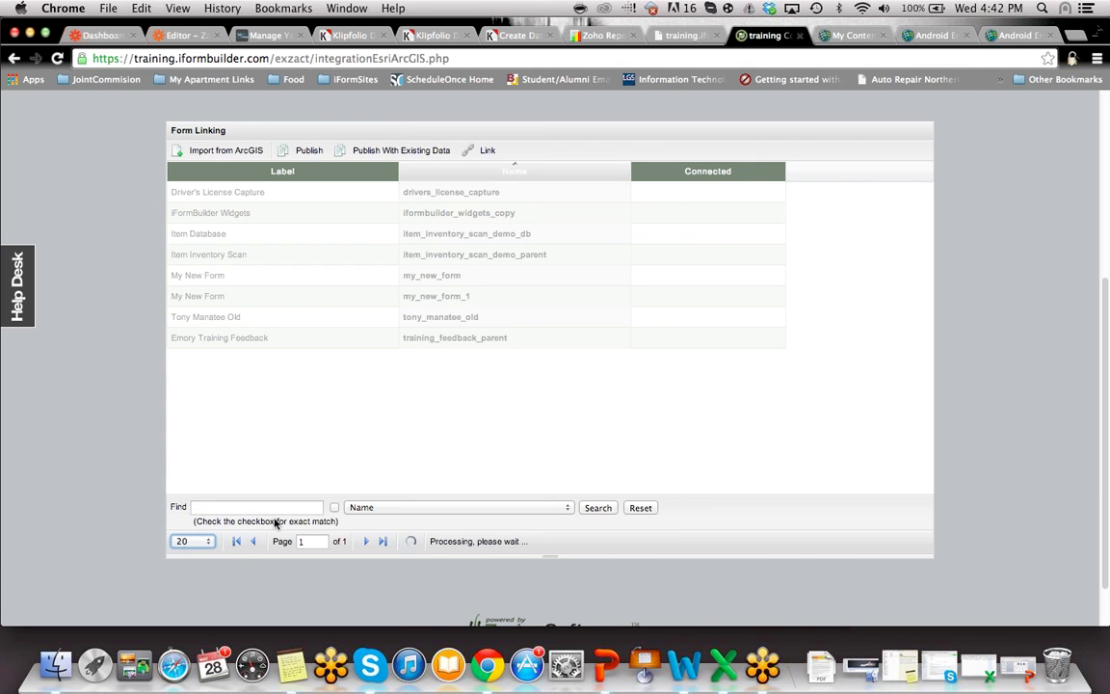
left_click(197, 541)
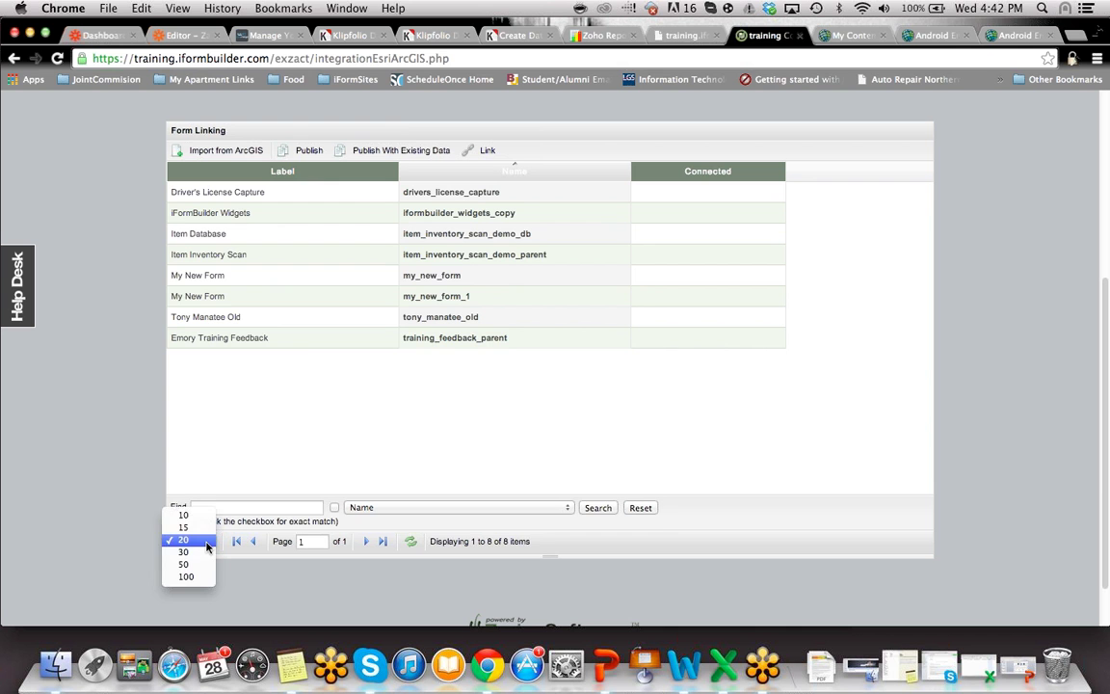
left_click(204, 517)
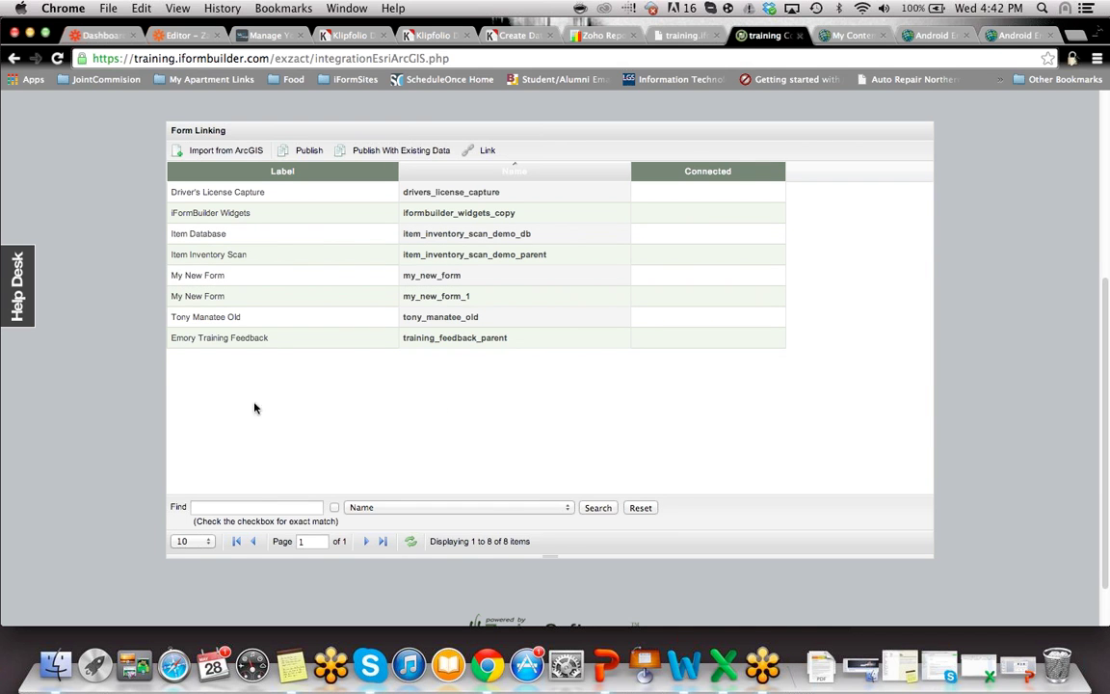
- Try to publish the Emory Training Feedback form to ArcGIS together with its existing data
left_click(286, 343)
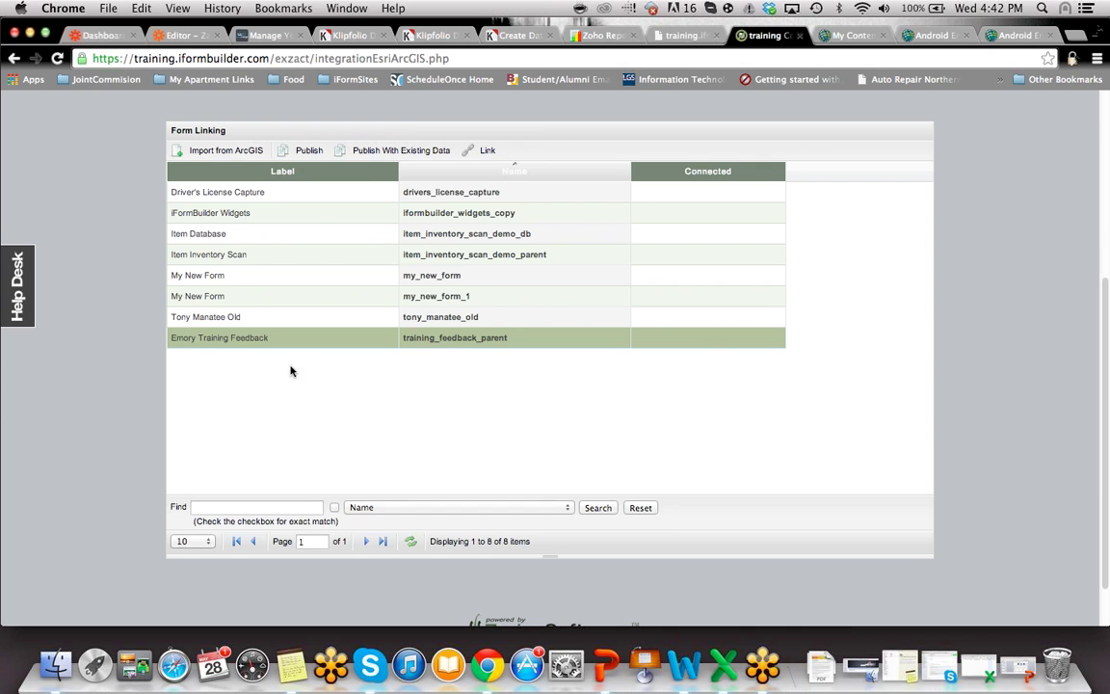
left_click(389, 154)
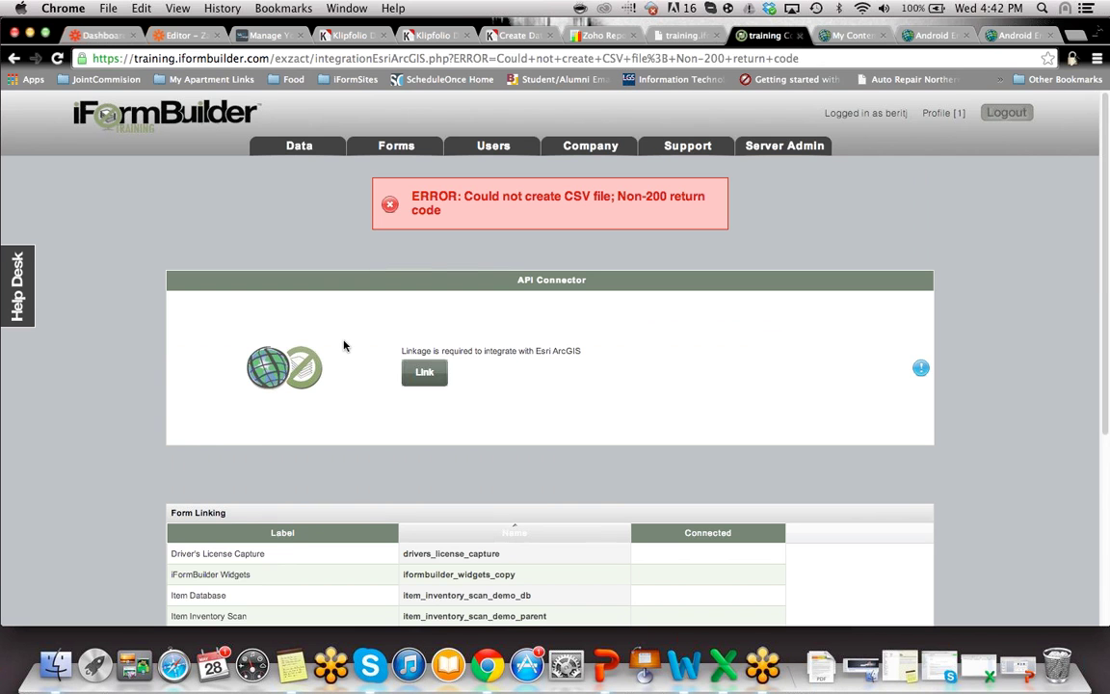
scroll(344, 345, "down", 5)
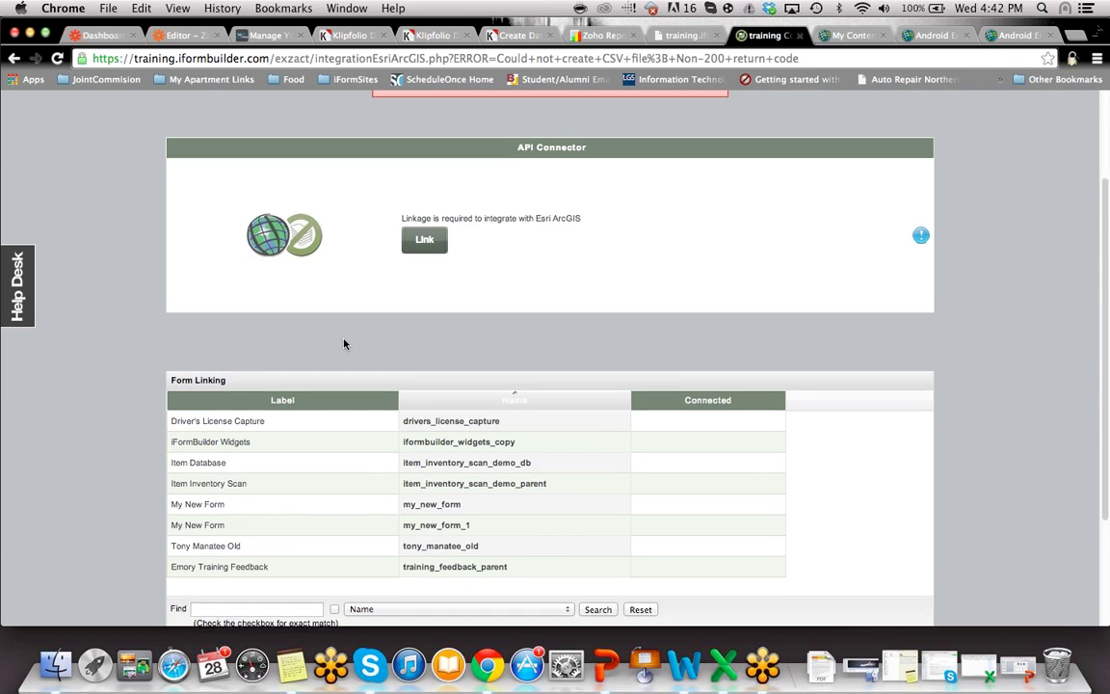
scroll(345, 345, "down", 2)
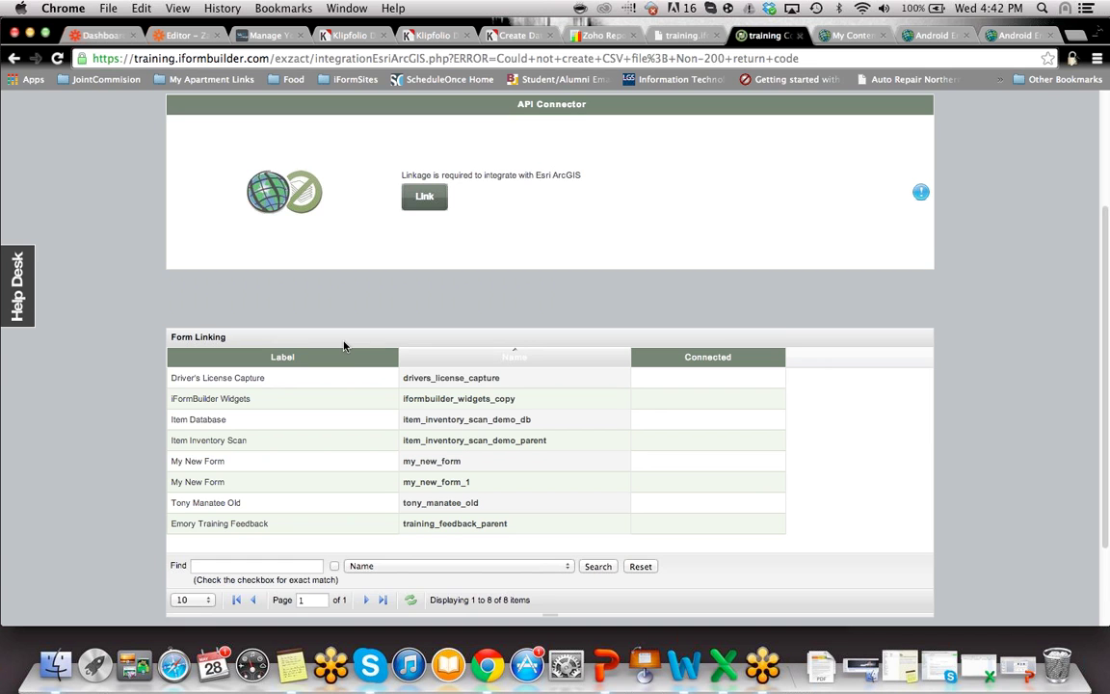
scroll(349, 350, "down", 2)
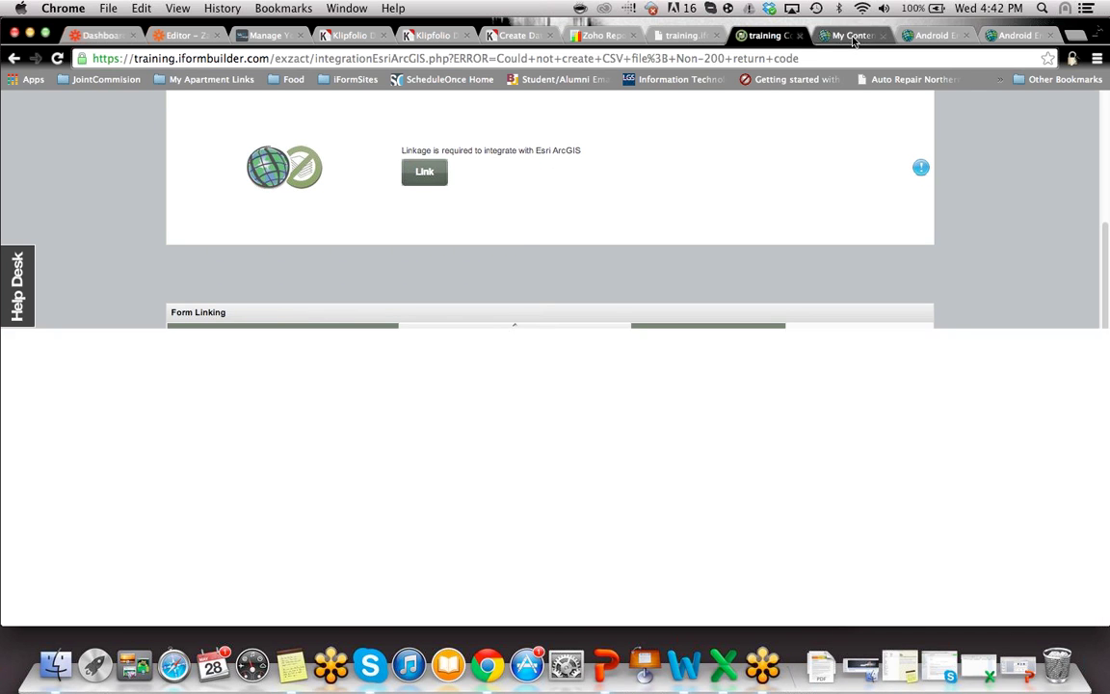
- Switch to ArcGIS Online, view the Android End-User Training Assessment item's details and bring up its layer in the map viewer
left_click(854, 36)
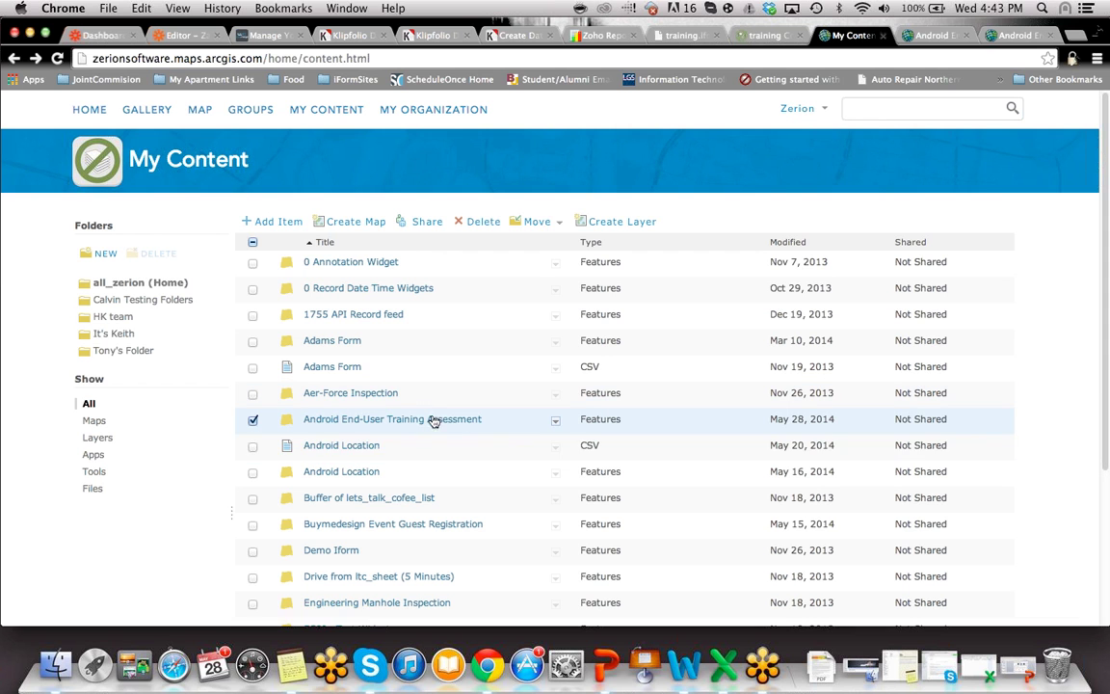
left_click(925, 36)
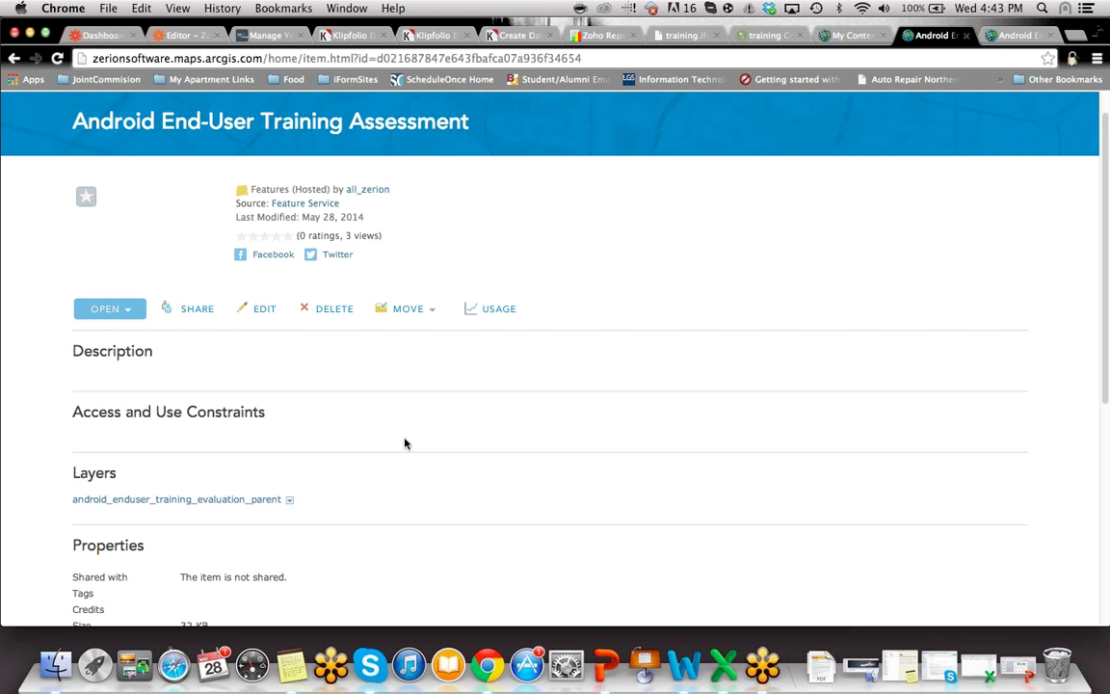
left_click(131, 316)
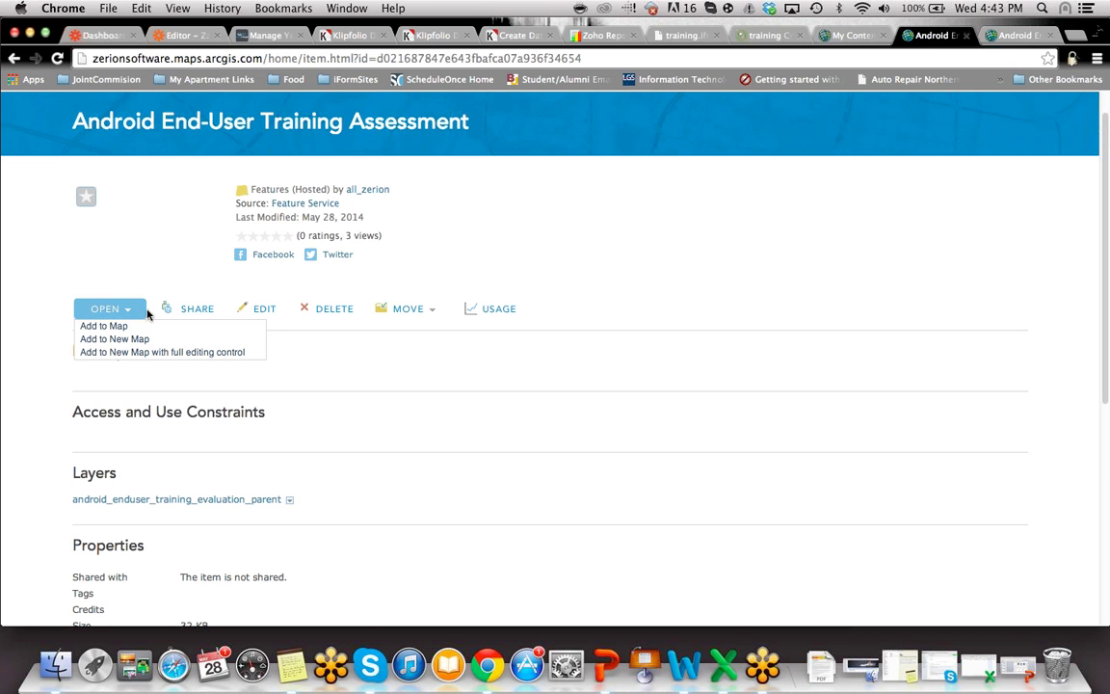
left_click(103, 326)
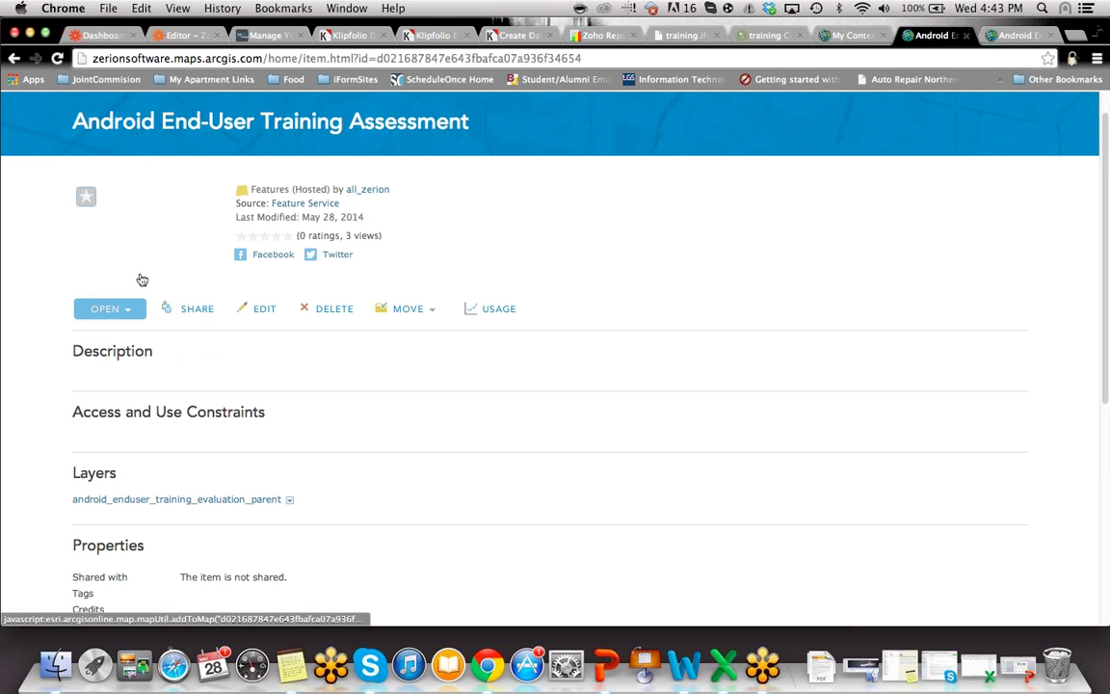
left_click(1019, 36)
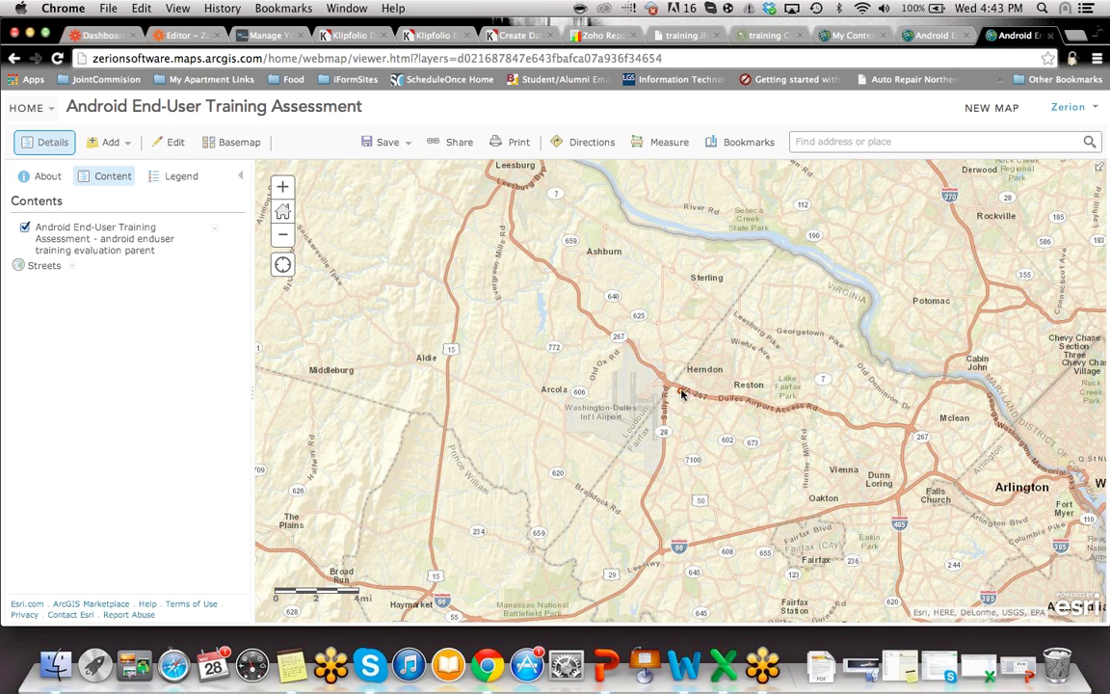
- Zoom the map in to its closest level over the assessment layer's data points near Herndon
left_click(285, 189)
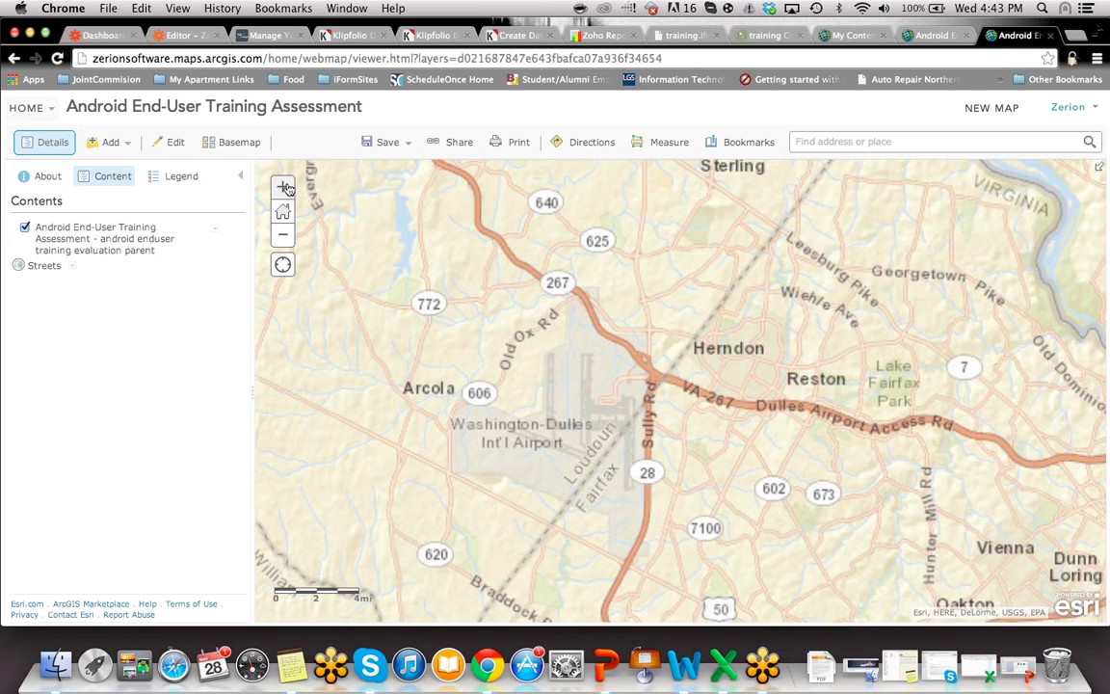
left_click(285, 188)
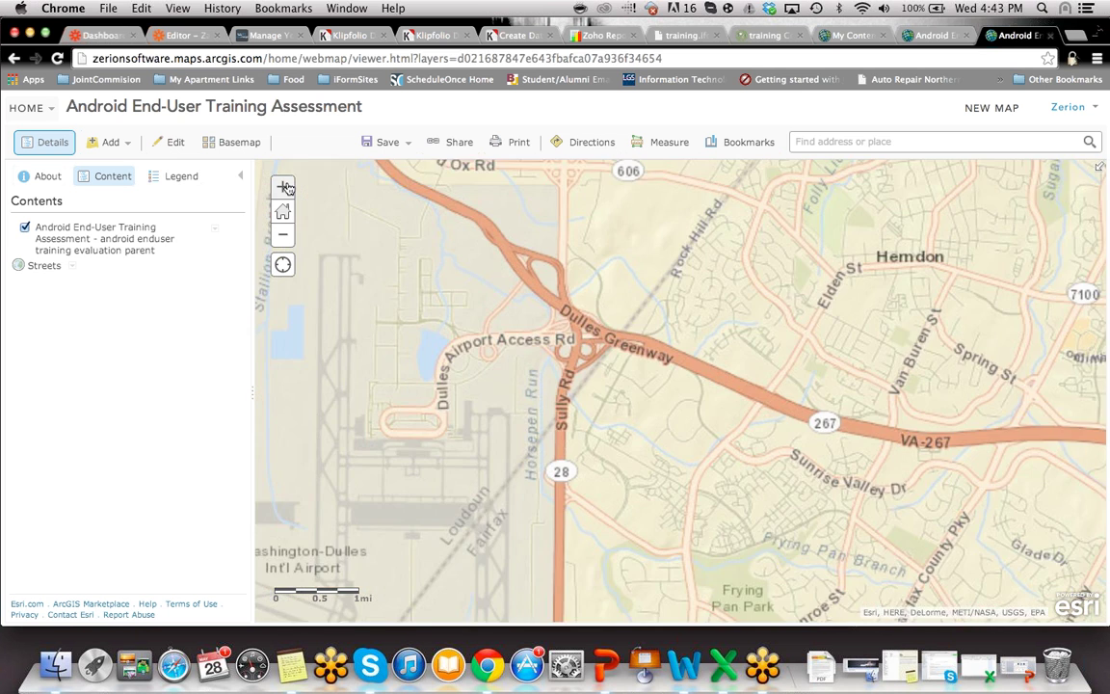
left_click(285, 188)
left_click(285, 188)
left_click(286, 188)
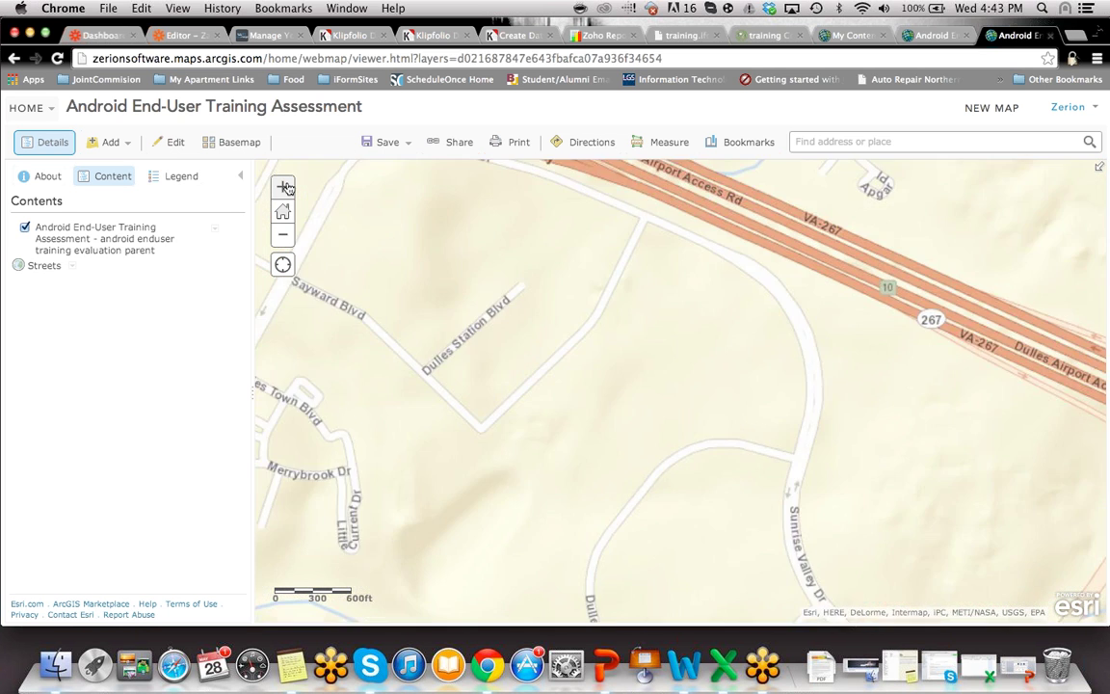
left_click(286, 188)
left_click(285, 188)
left_click(285, 188)
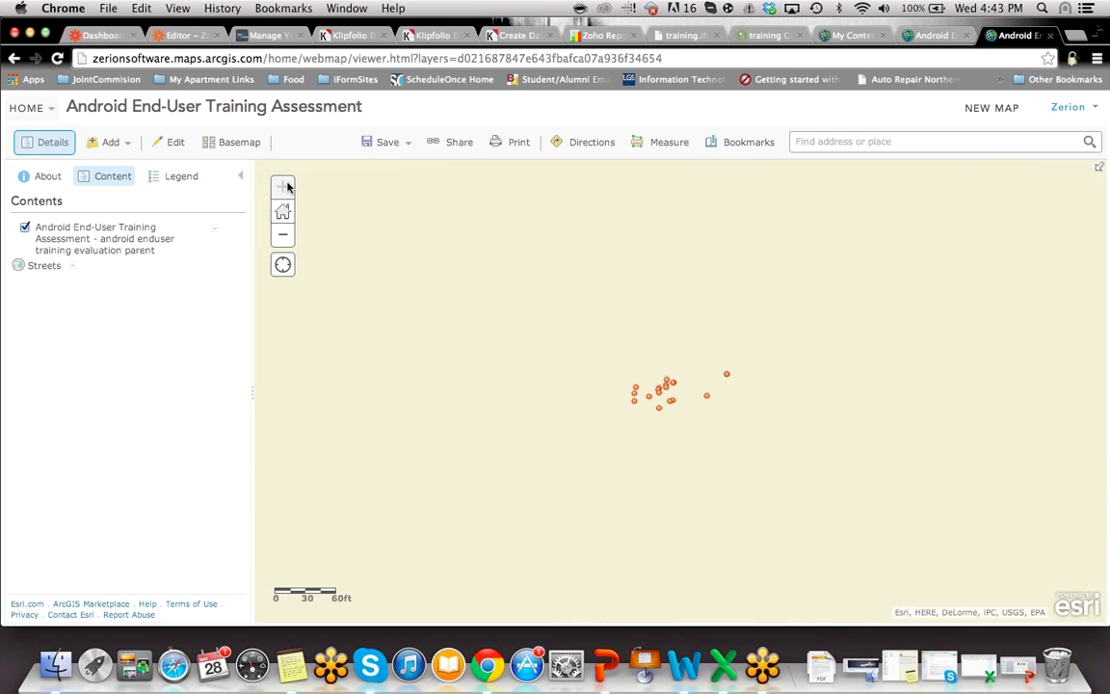
- Read through both records stored at the cluster's easternmost point and close their details
left_click(727, 376)
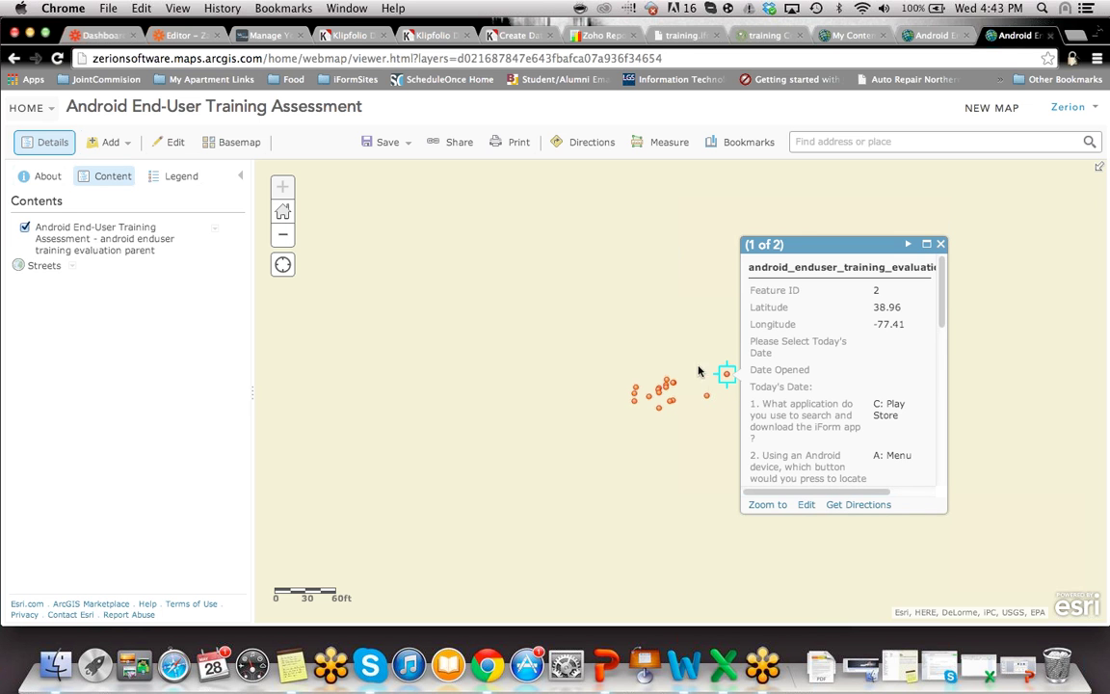
scroll(939, 341, "down", 1)
left_click_drag(940, 342, 932, 505)
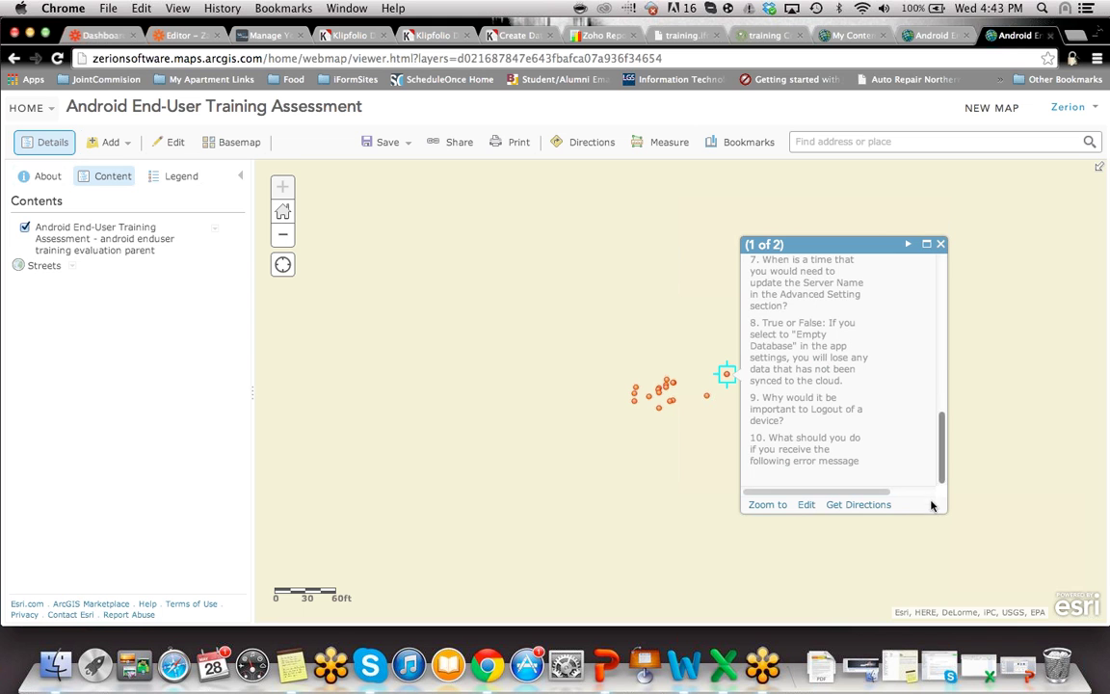
left_click(907, 244)
left_click_drag(944, 447, 947, 312)
left_click(941, 244)
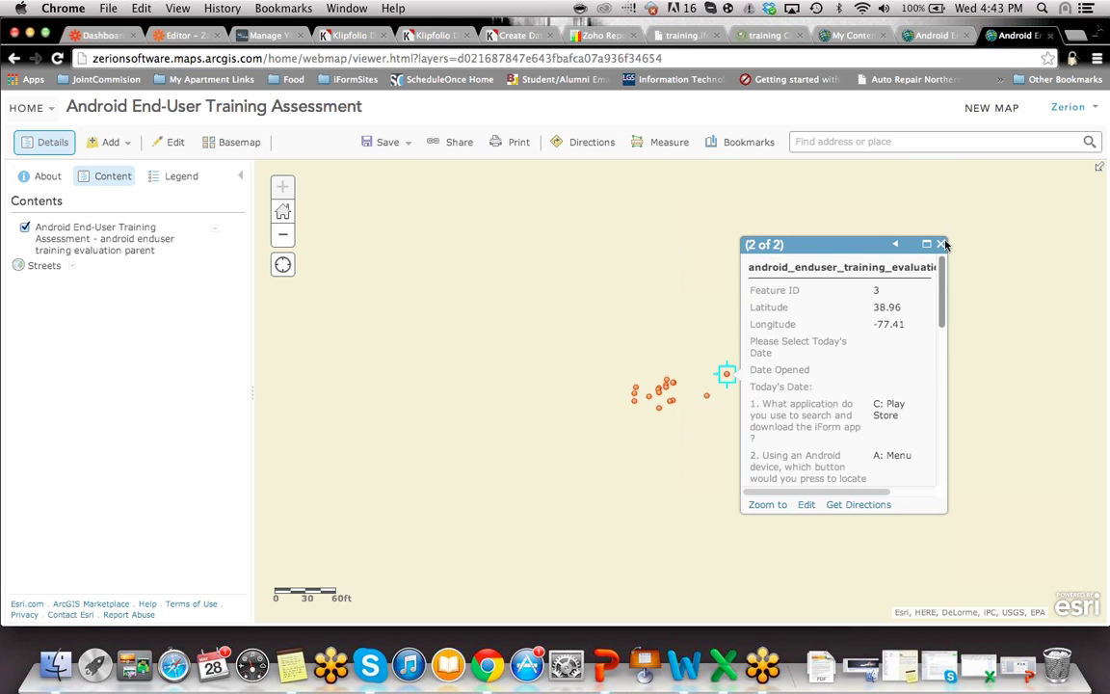
- Inspect the record details of several other assessment points across the cluster, ending with its northwesternmost point, and zoom out one level
left_click(707, 396)
scroll(924, 331, "down", 5)
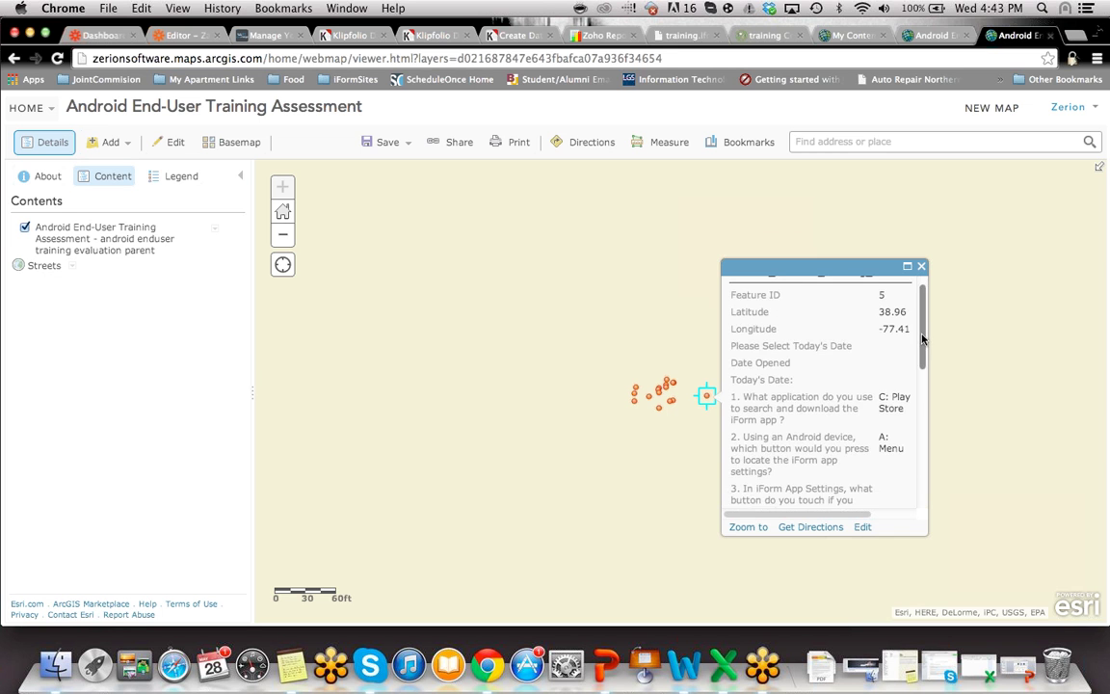
left_click(668, 399)
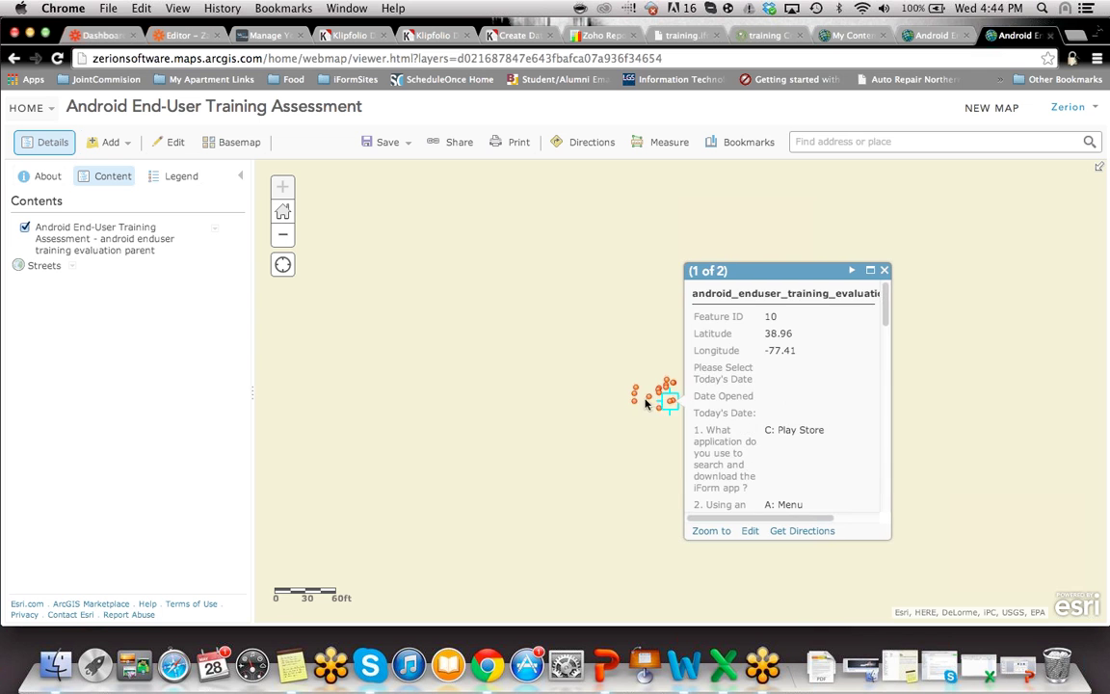
left_click(644, 395)
left_click(633, 387)
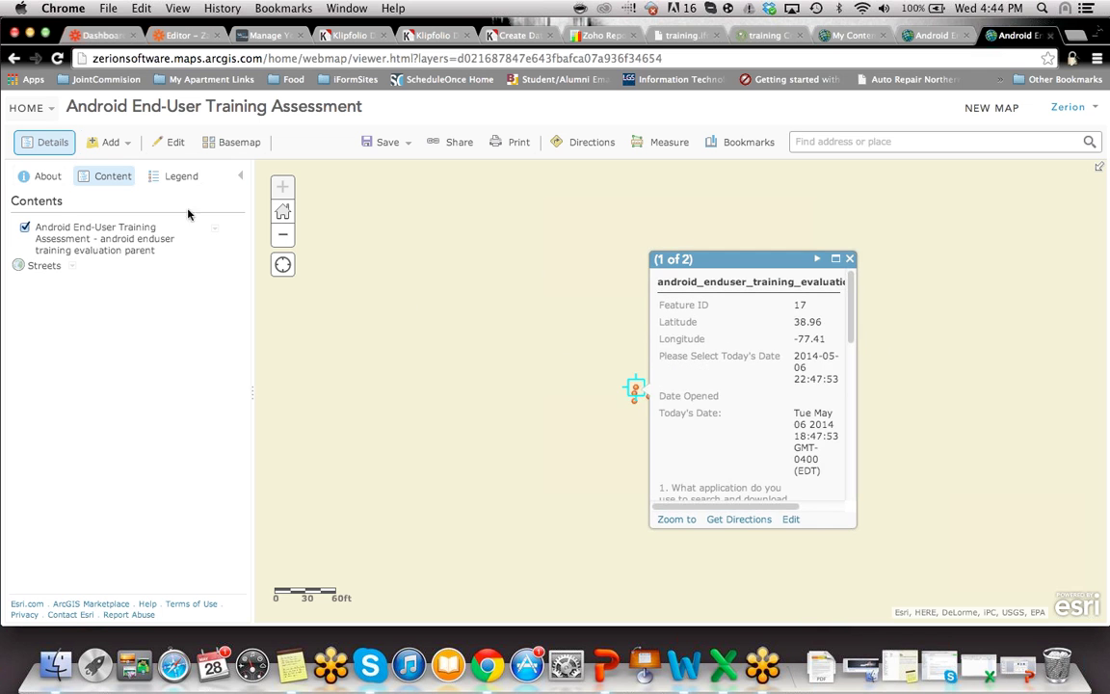
left_click(282, 238)
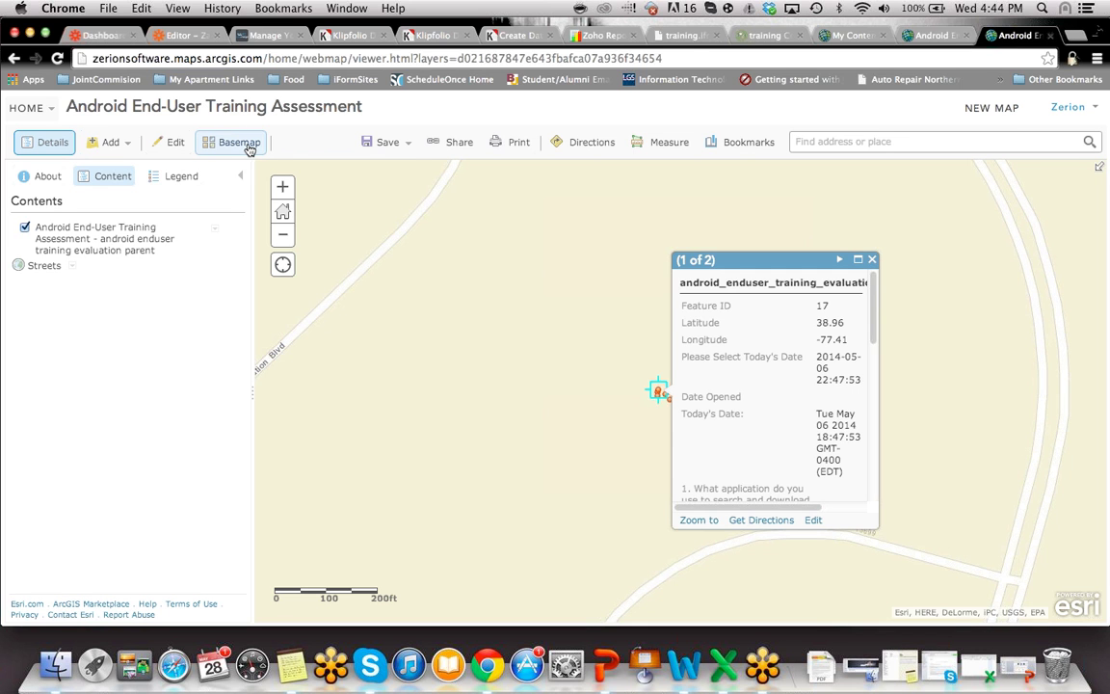
- Switch to PowerPoint, minimise the NGOSummit presentation and show slide 28 of 1hrIntegrationTrainingWebinar.pptx
left_click(1022, 675)
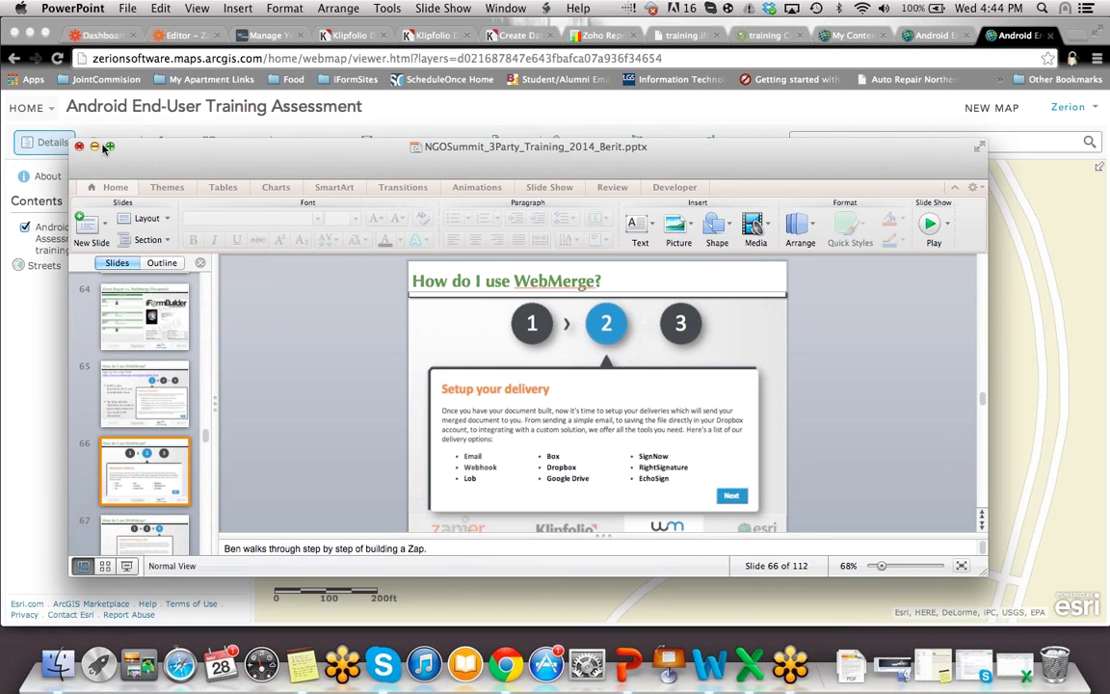
left_click(95, 145)
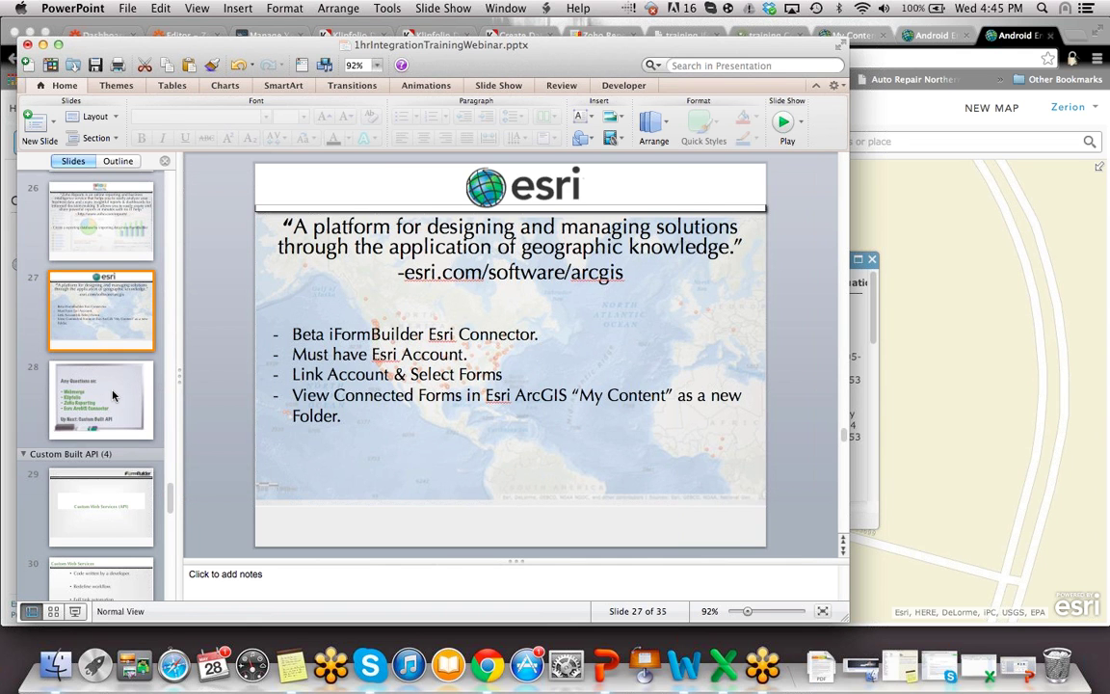
left_click(112, 395)
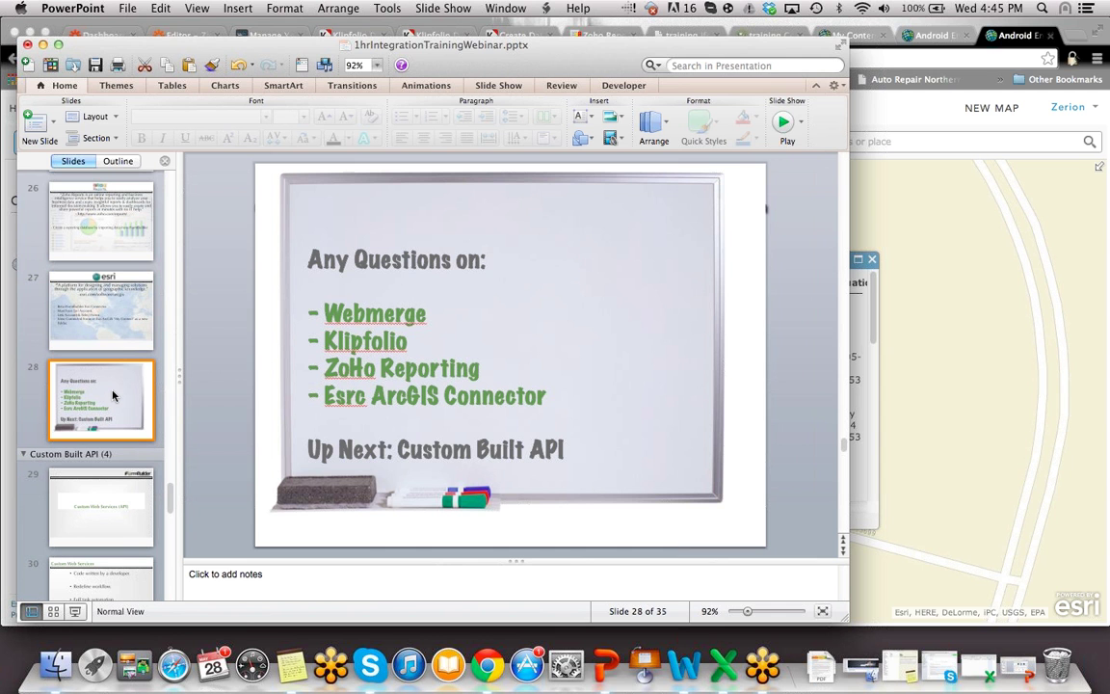